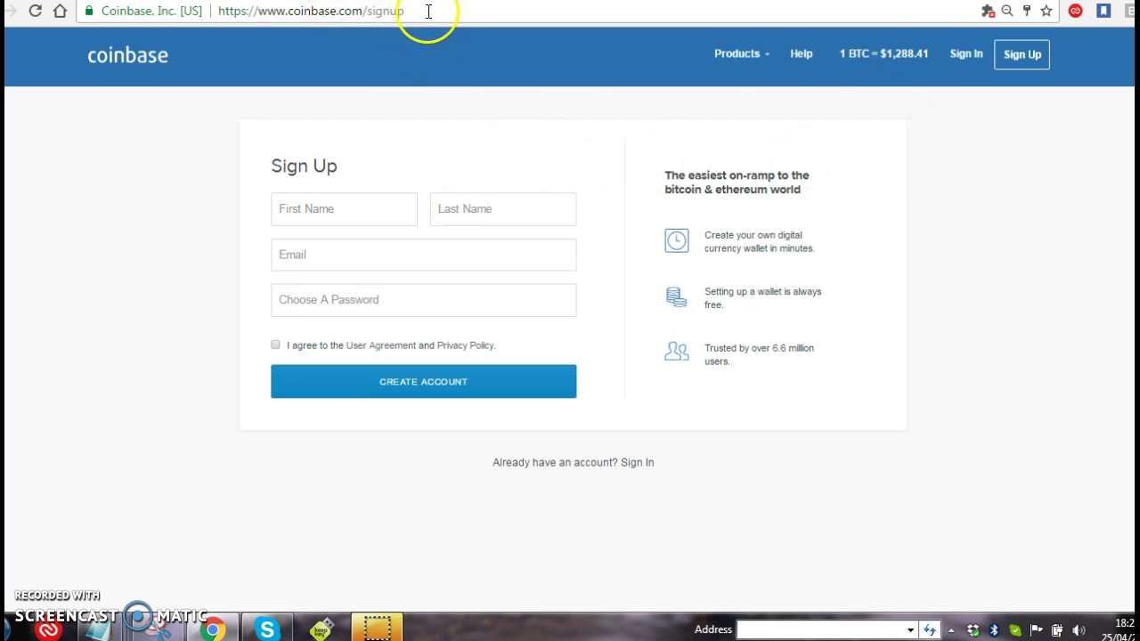
# Reload the sign-up page and clear the autofilled e-mail address
pyautogui.click(1032, 60)
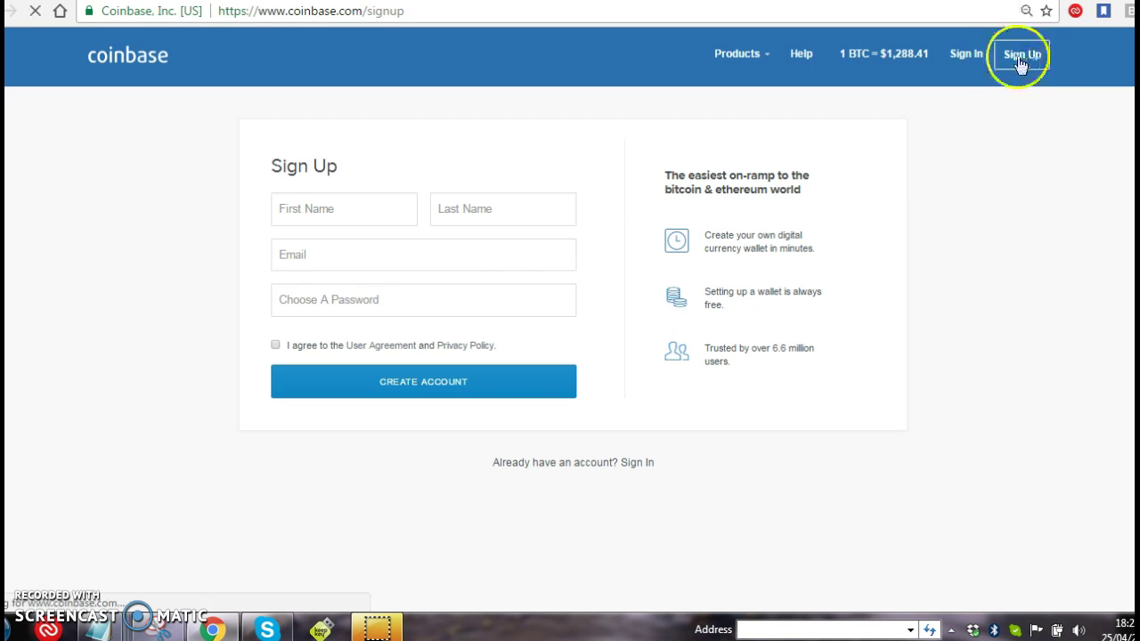
pyautogui.click(486, 245)
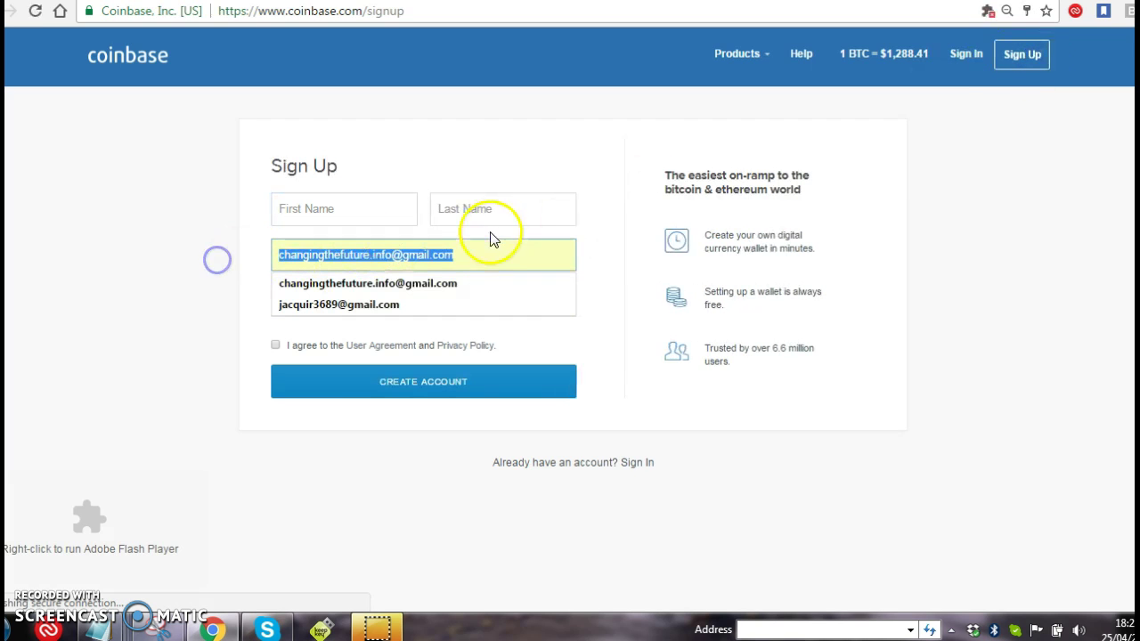
pyautogui.press('BackSpace')
pyautogui.click(216, 295)
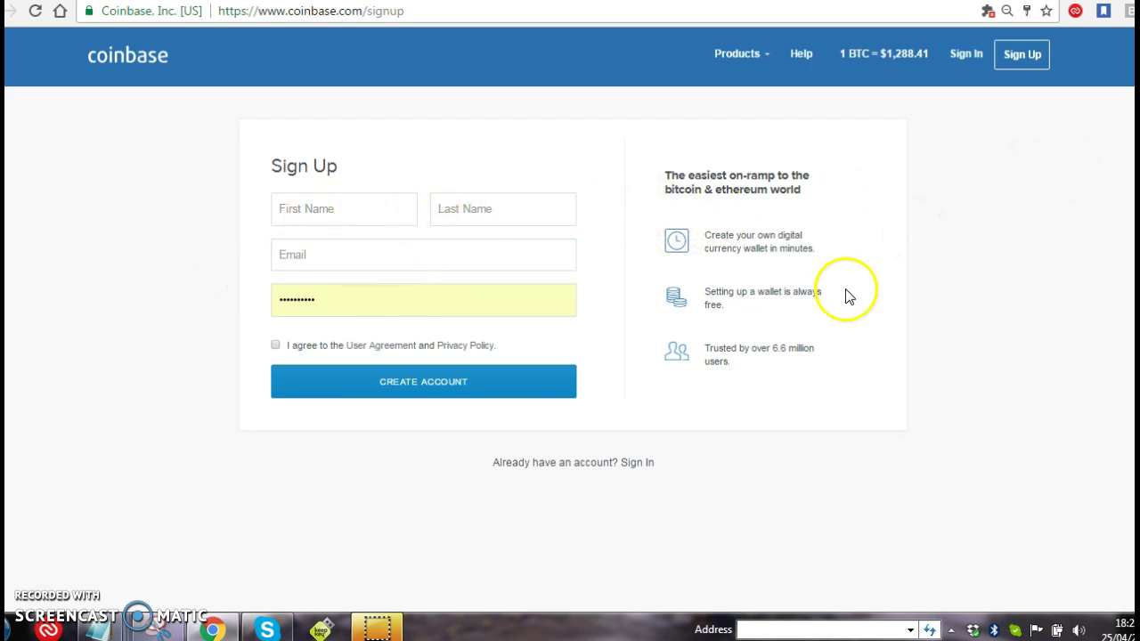
# Enter the user's first name, last name and e-mail address in the sign-up form
pyautogui.click(318, 207)
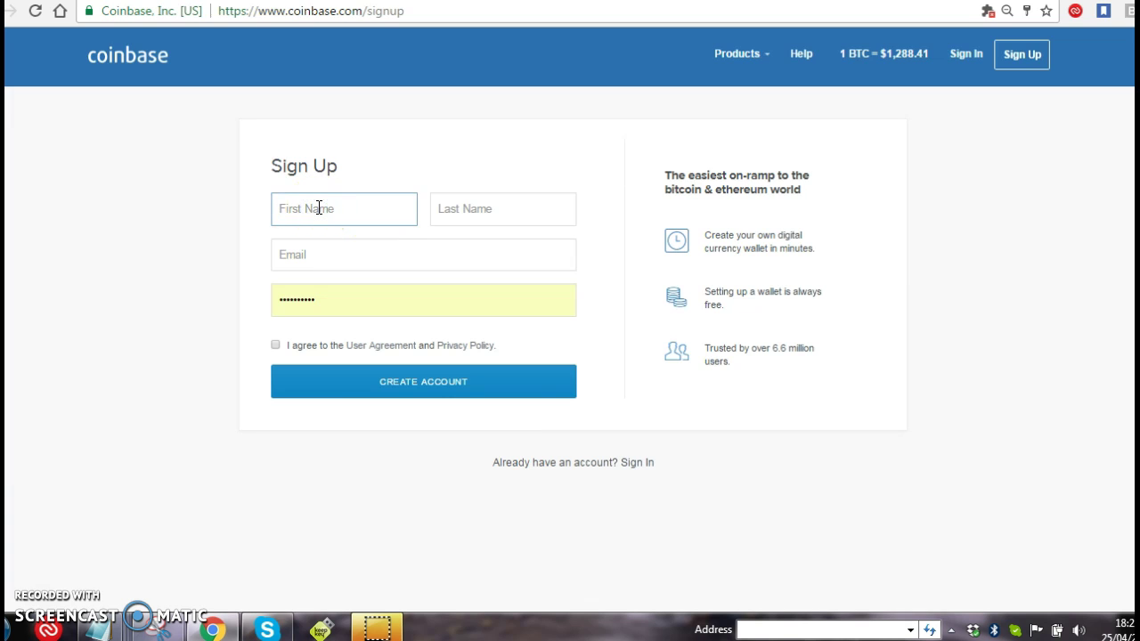
pyautogui.click(327, 218)
pyautogui.press('Tab')
pyautogui.press('Tab')
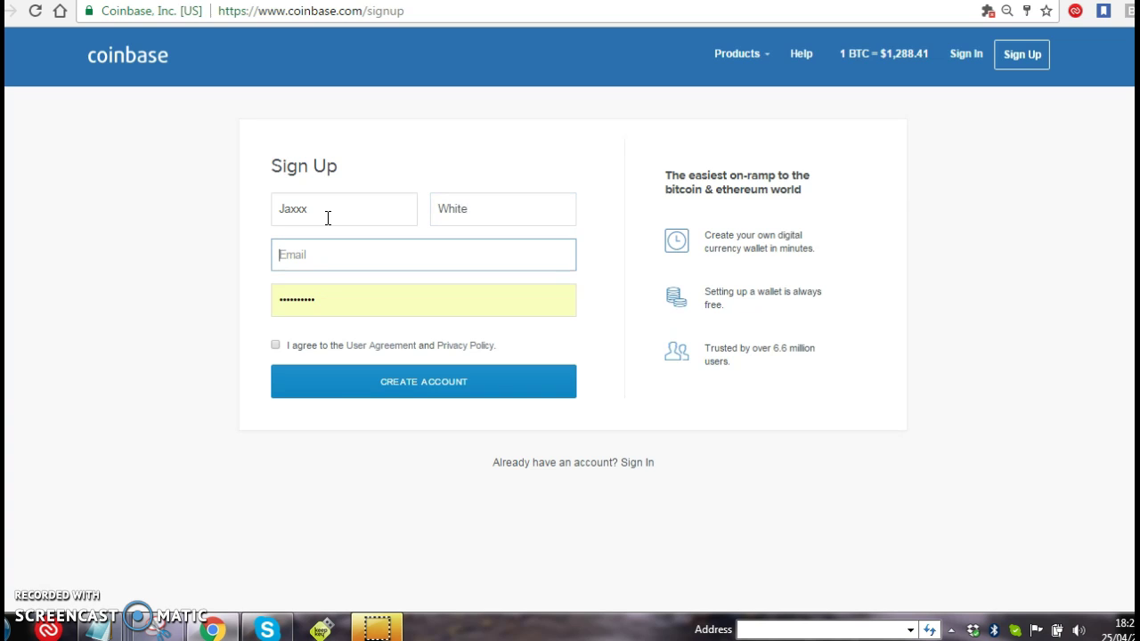
pyautogui.write('com')
# Enter the account password, agree to the user agreement and create the account
pyautogui.press('Tab')
pyautogui.write('••')
pyautogui.press('BackSpace')
pyautogui.write('••••••')
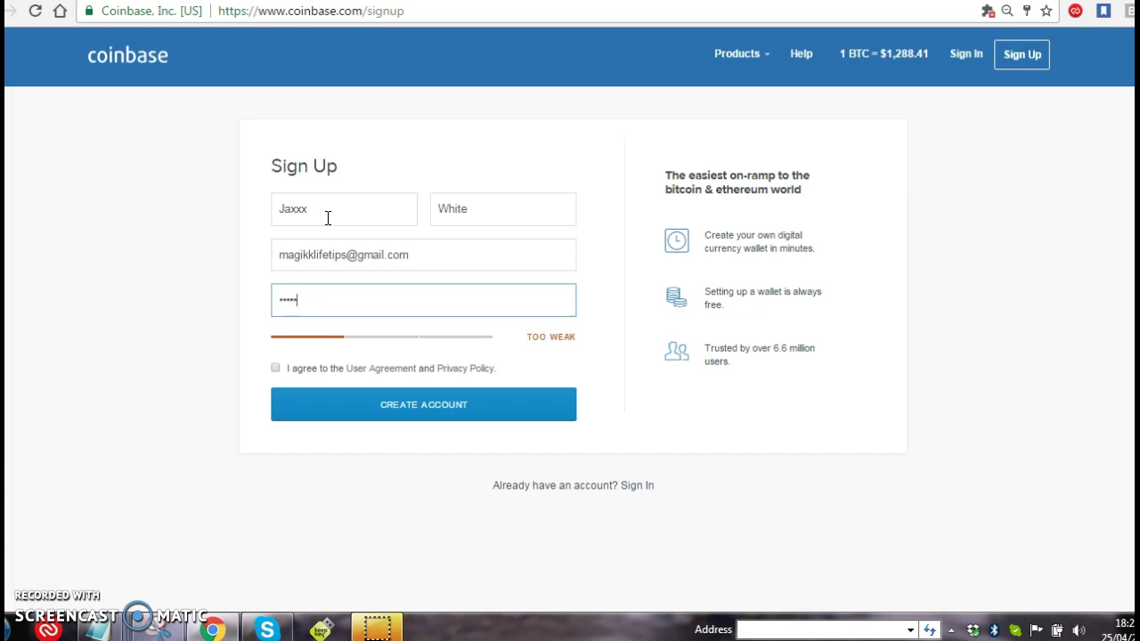
pyautogui.write('•••')
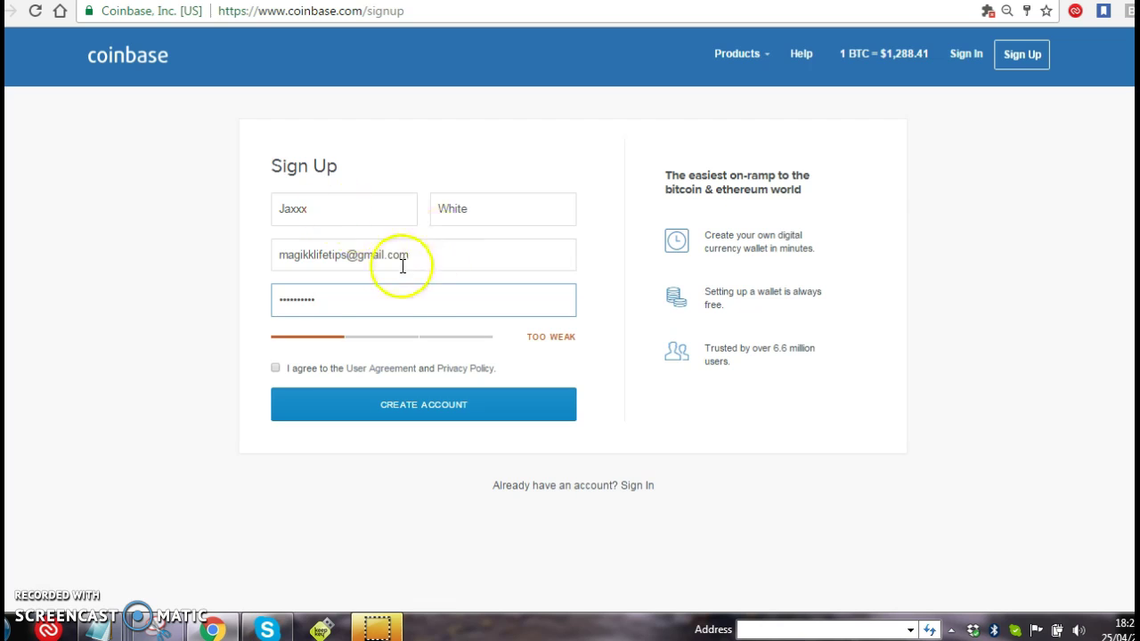
pyautogui.click(275, 367)
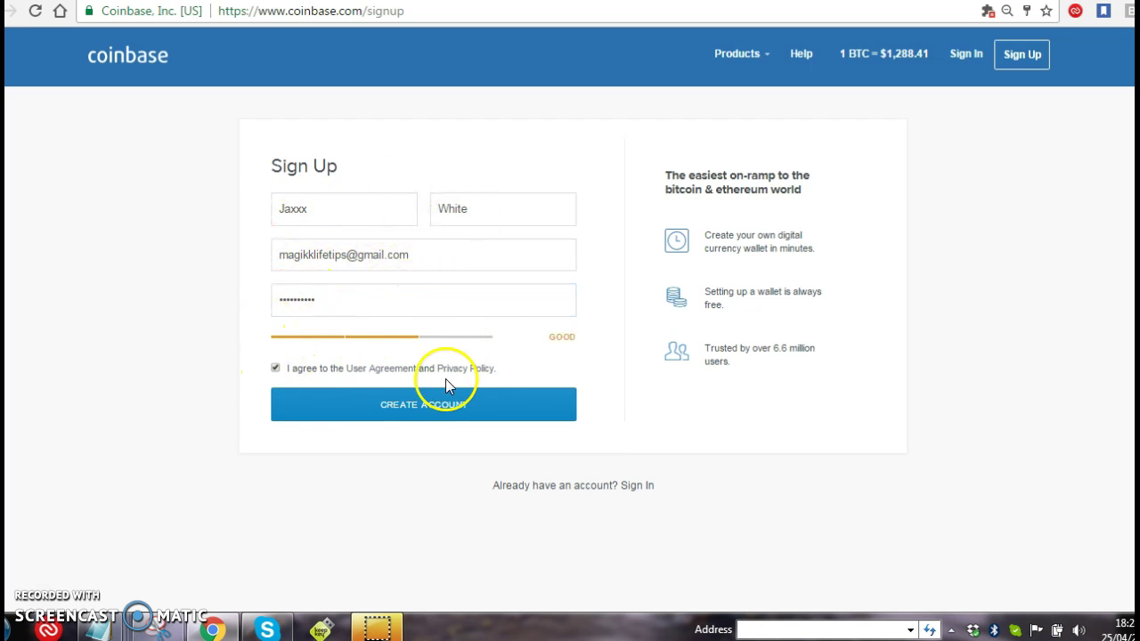
pyautogui.click(423, 411)
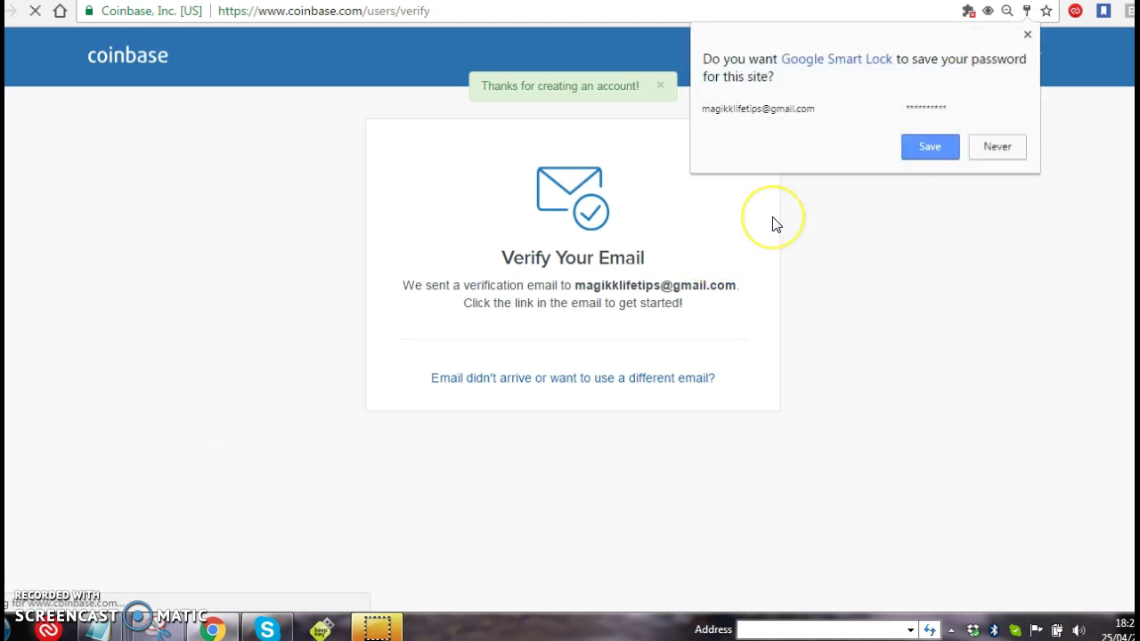
# Save the login in the browser, choose an Individual account and skip phone linking
pyautogui.click(929, 147)
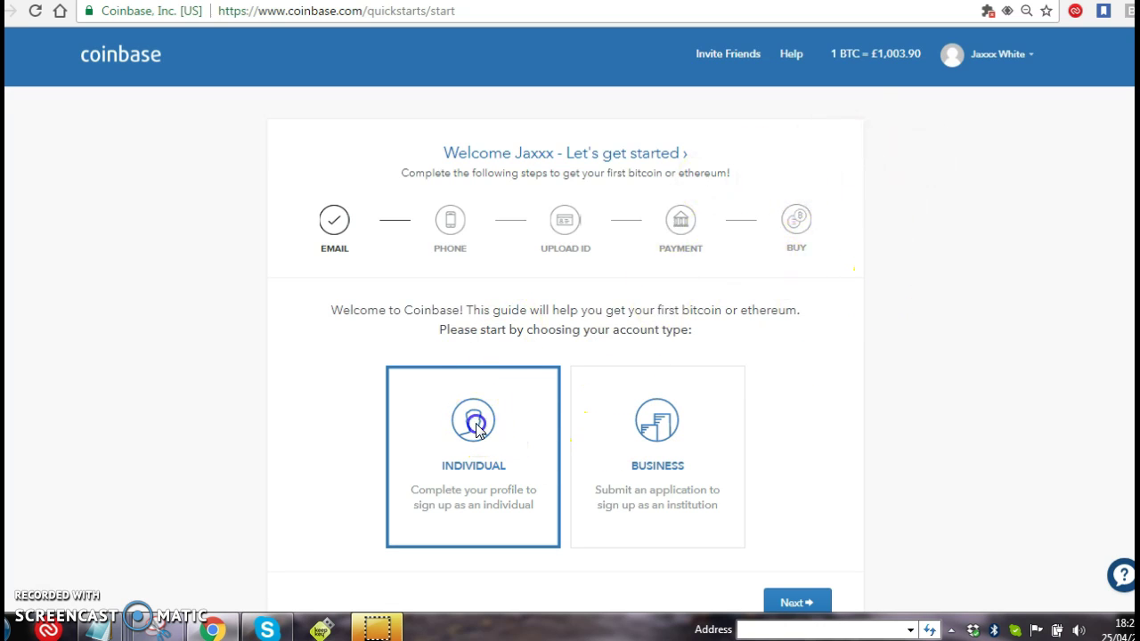
pyautogui.scroll(-2, 960, 411)
pyautogui.click(796, 487)
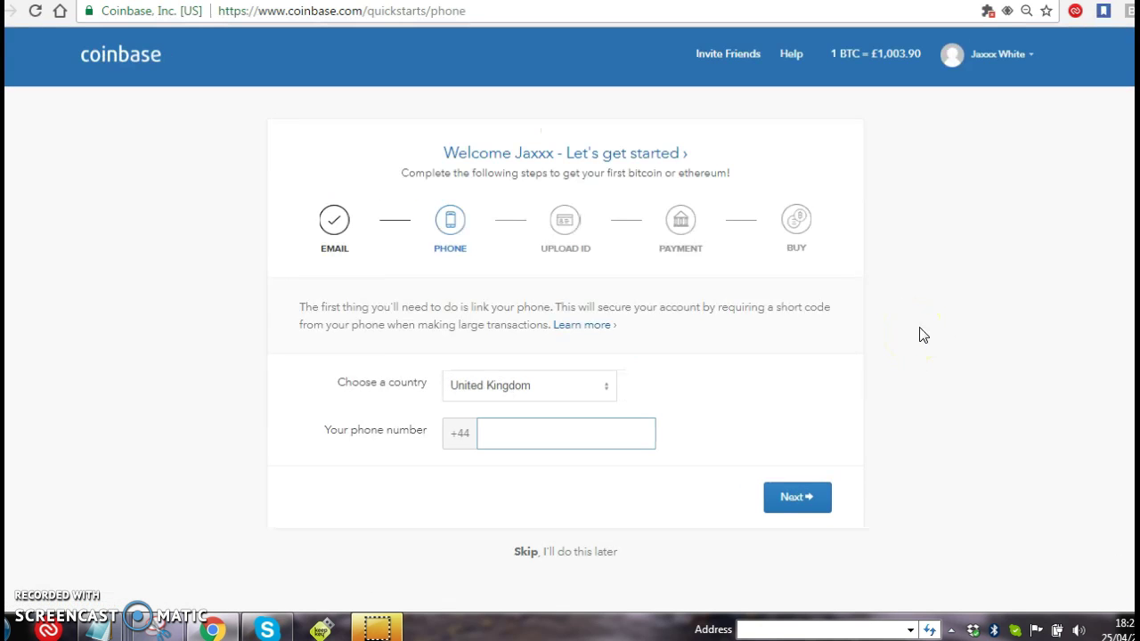
pyautogui.click(559, 543)
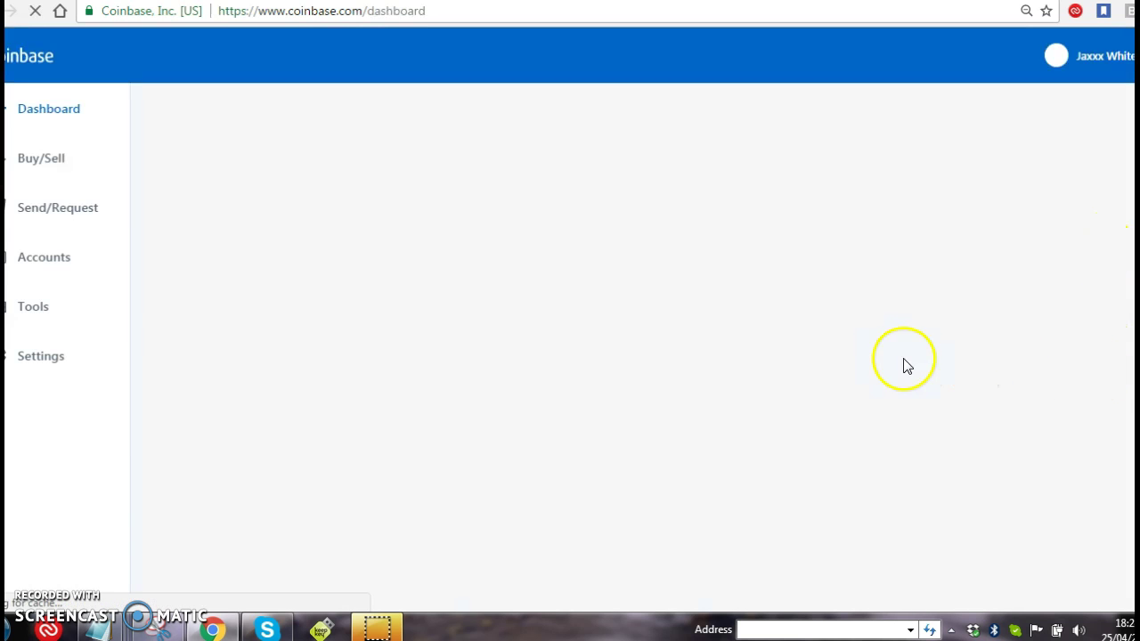
# Go to Accounts to list BTC Wallet, ETH Wallet and BTC Vault, all at zero
pyautogui.moveTo(520, 276)
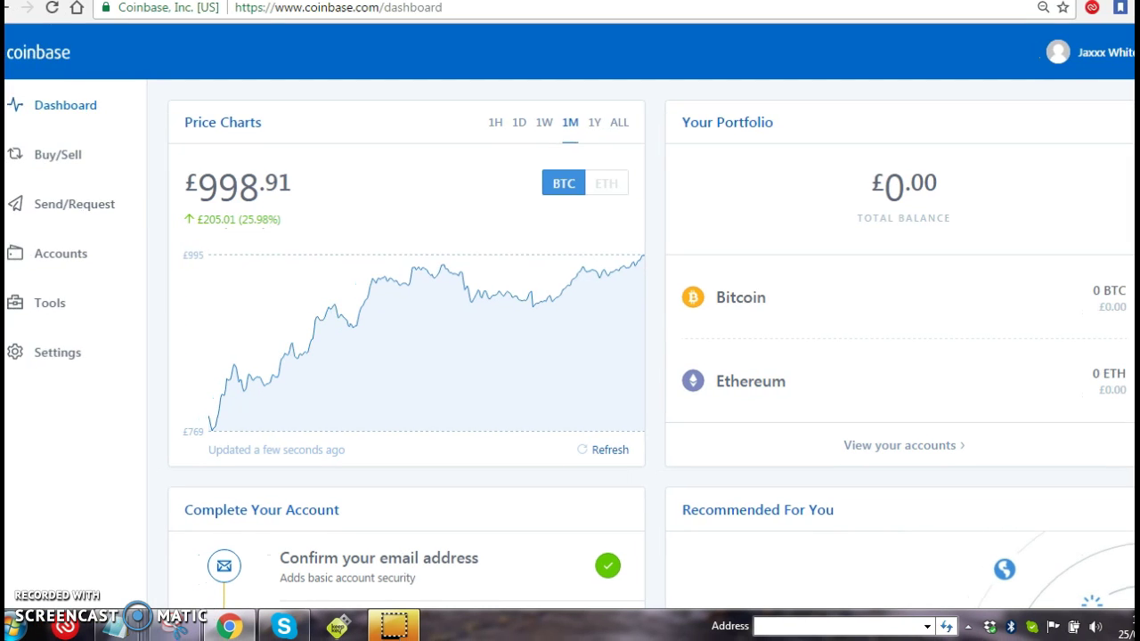
pyautogui.click(69, 262)
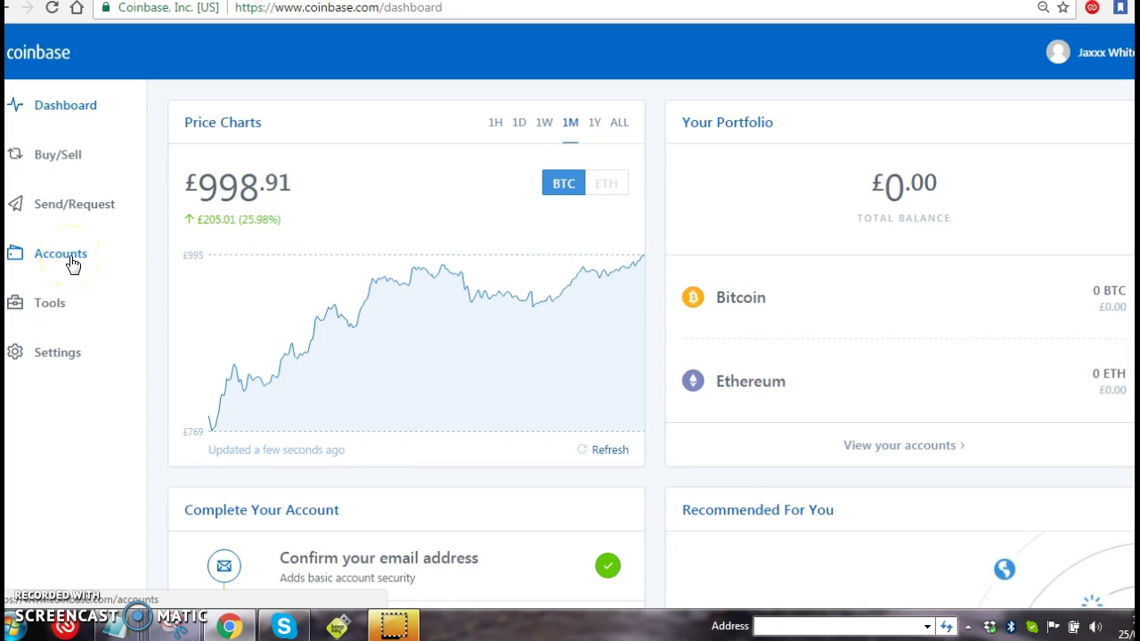
pyautogui.click(73, 264)
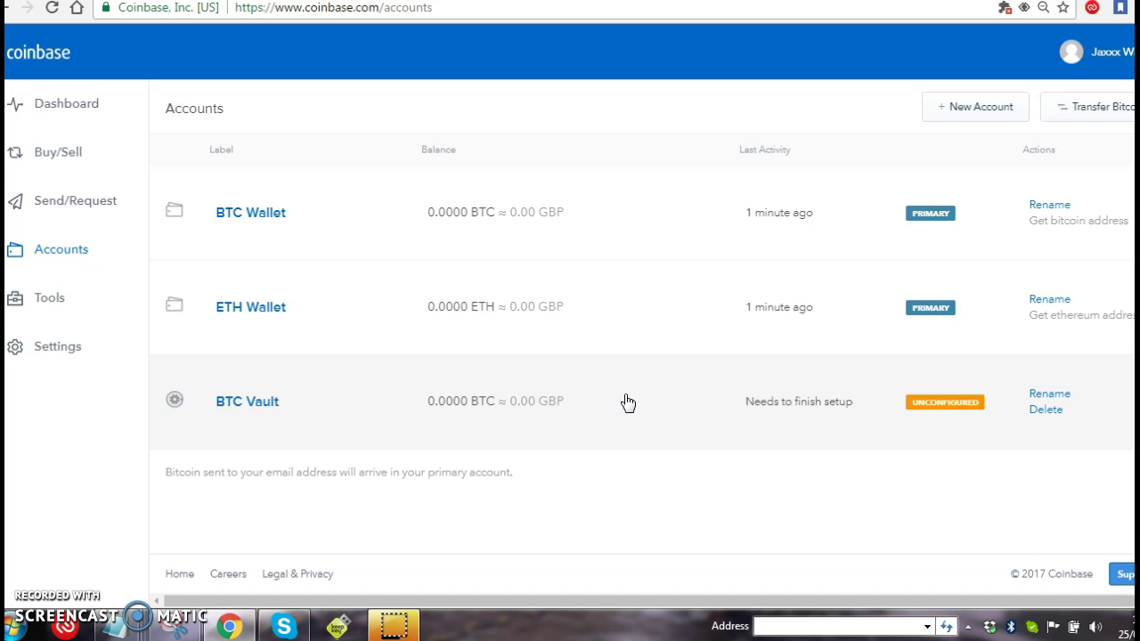
# Change the BTC Wallet label to 'BTC Wallet 1' and save it
pyautogui.click(641, 401)
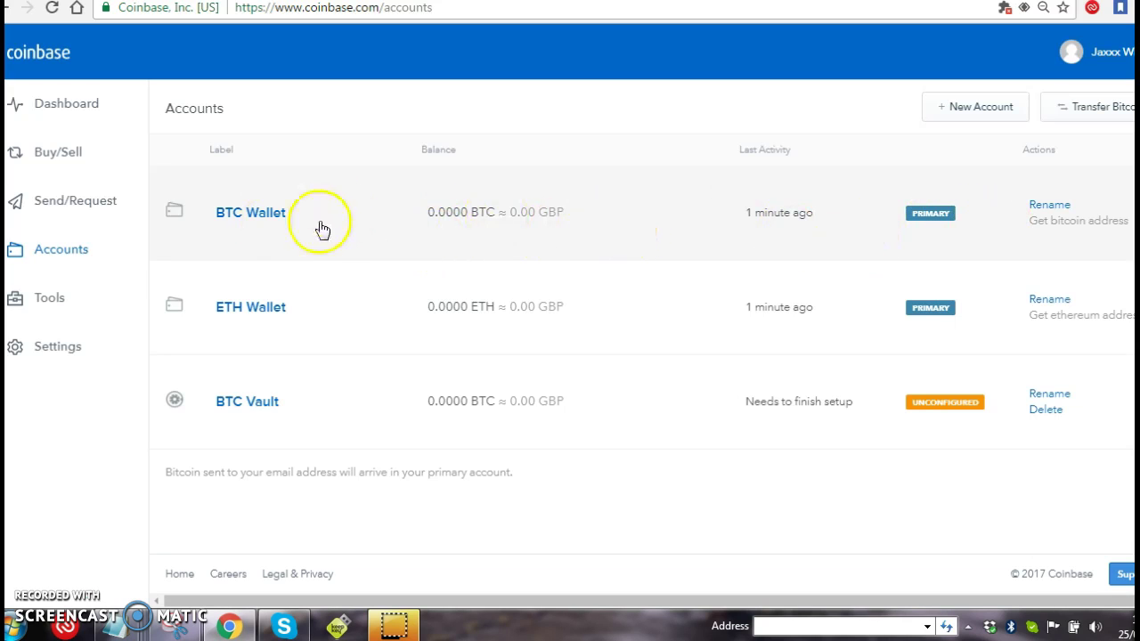
pyautogui.click(1049, 205)
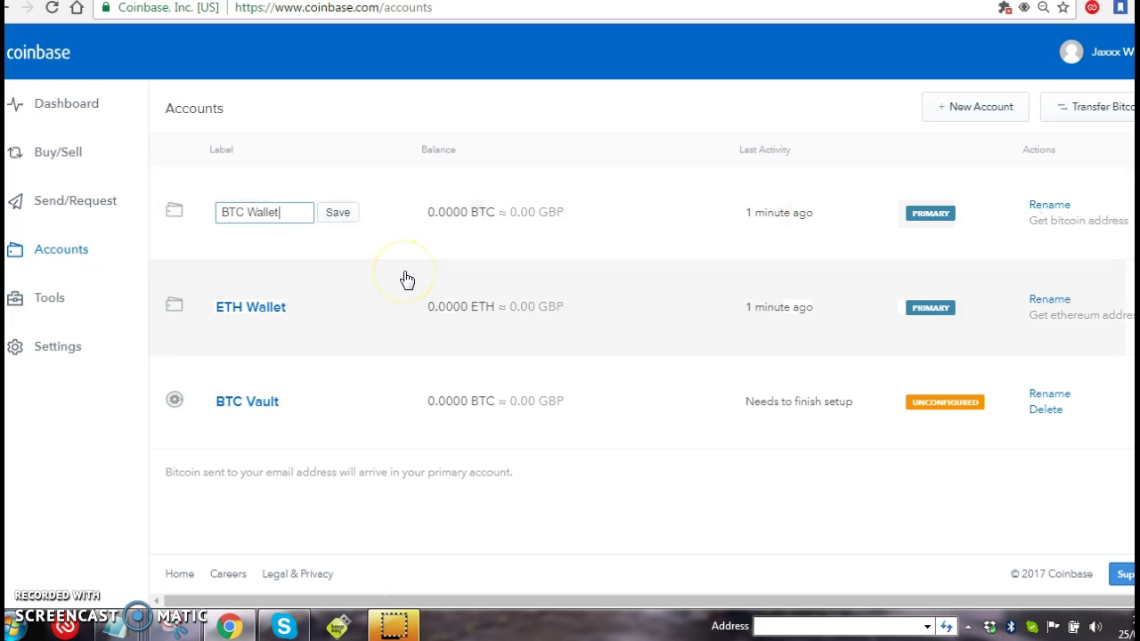
pyautogui.click(335, 212)
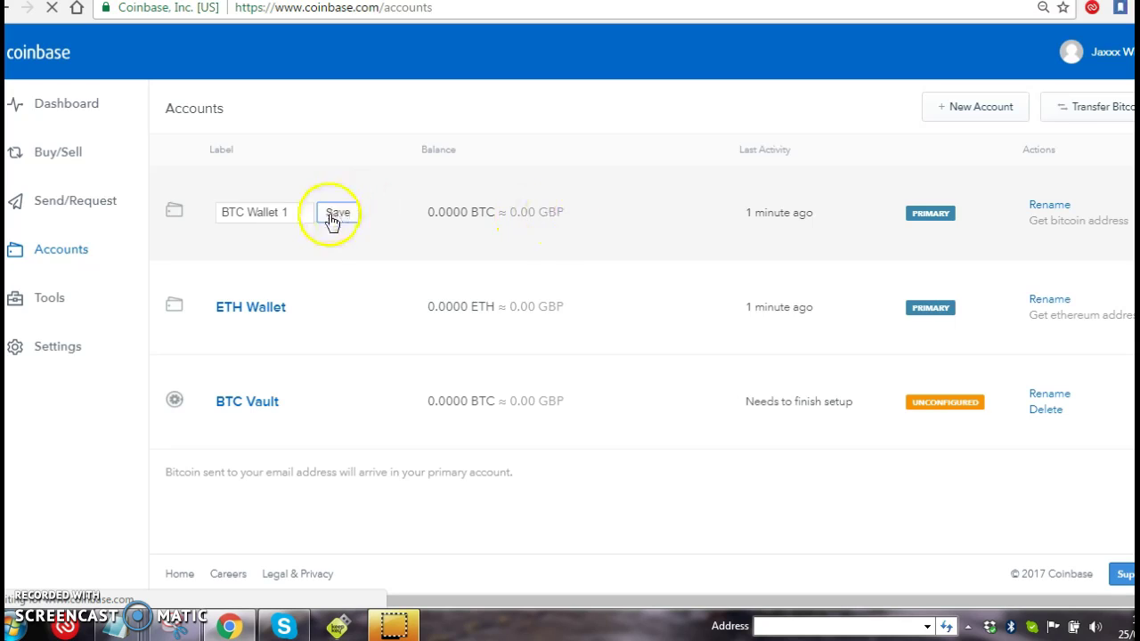
# Create a new Wallet account, replacing the default name with 'BTCF'
pyautogui.click(958, 110)
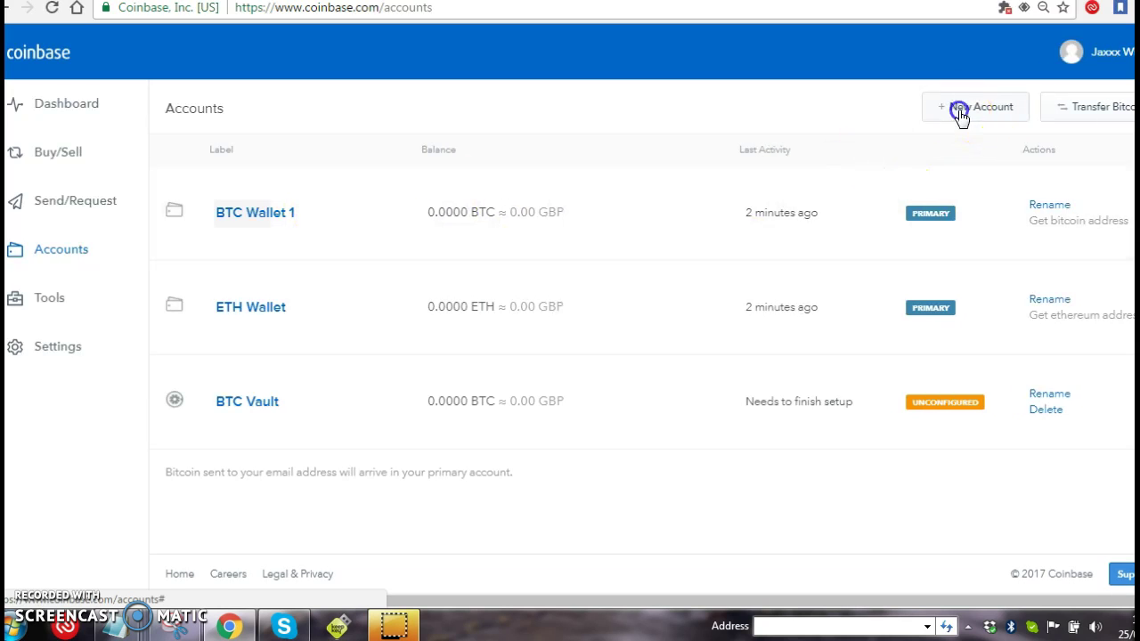
pyautogui.click(595, 158)
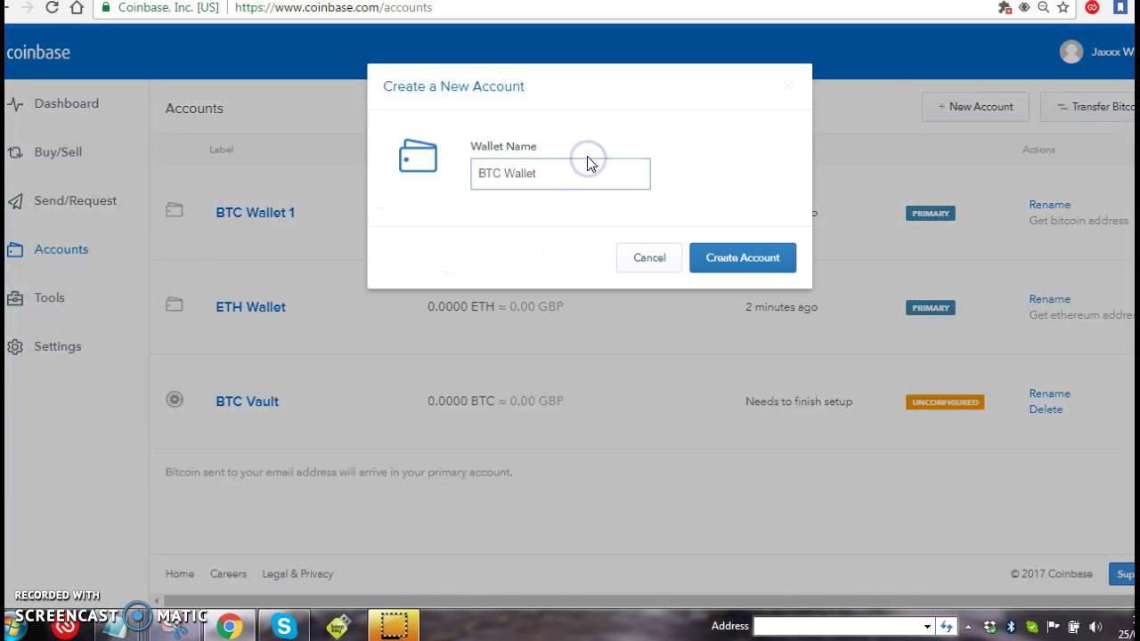
pyautogui.moveTo(561, 171); pyautogui.dragTo(405, 176)
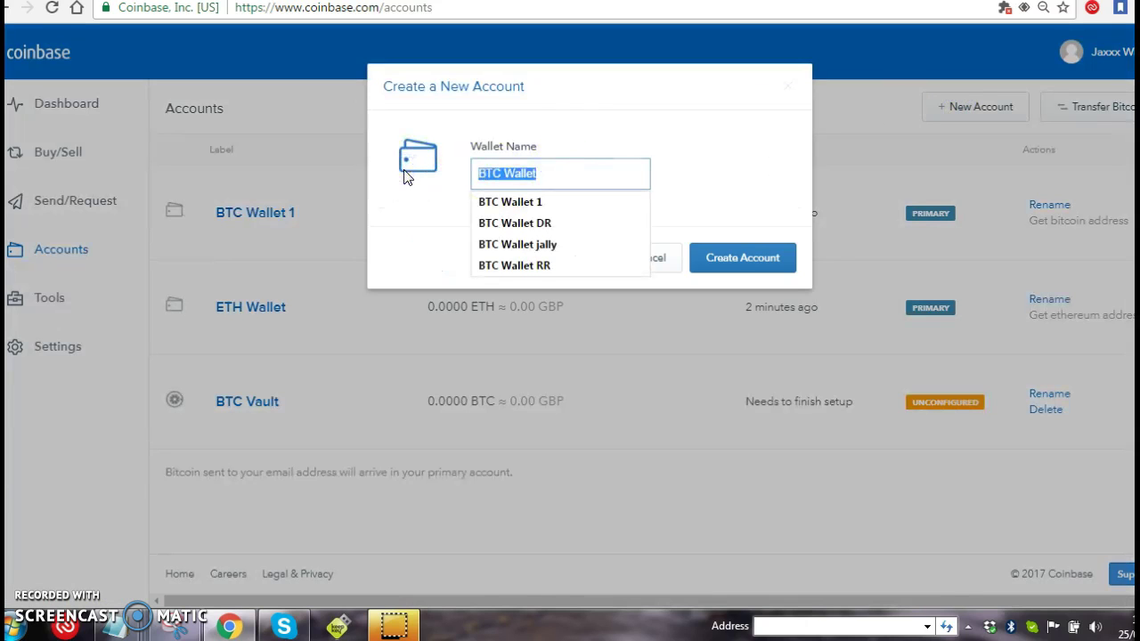
pyautogui.write('BTCF')
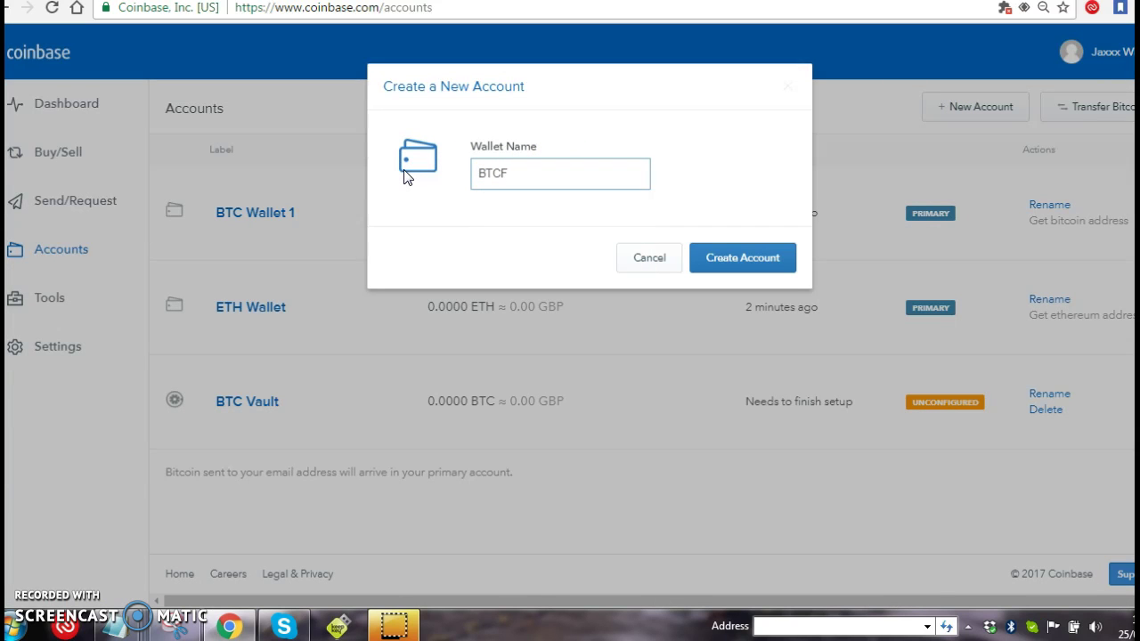
pyautogui.click(728, 262)
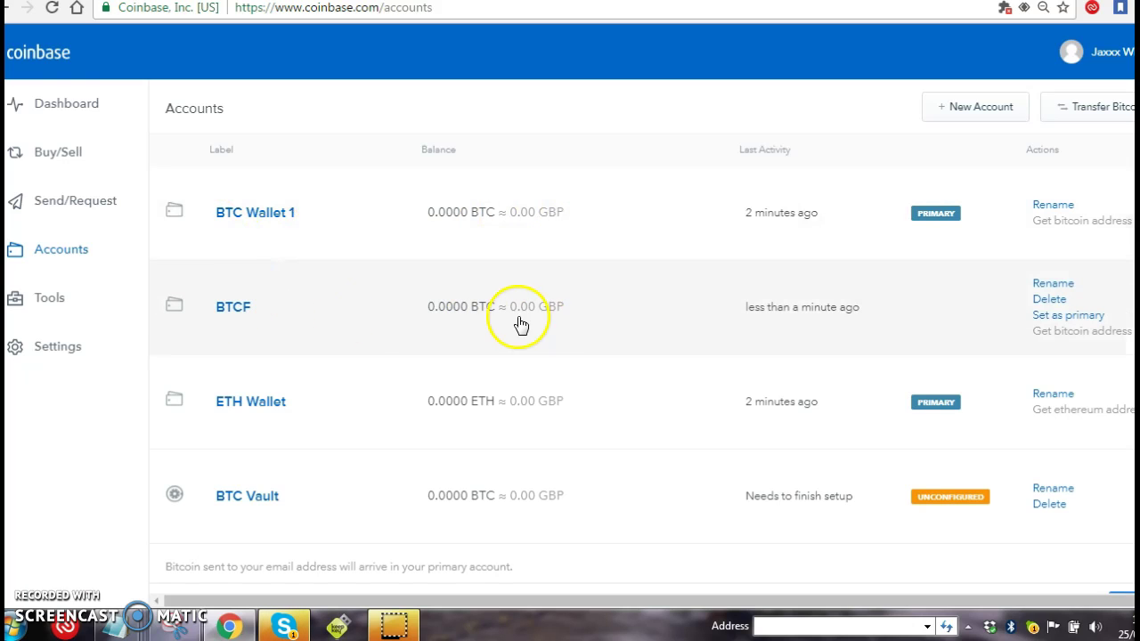
# Set BTCF as the primary wallet and view its receiving address
pyautogui.click(1075, 317)
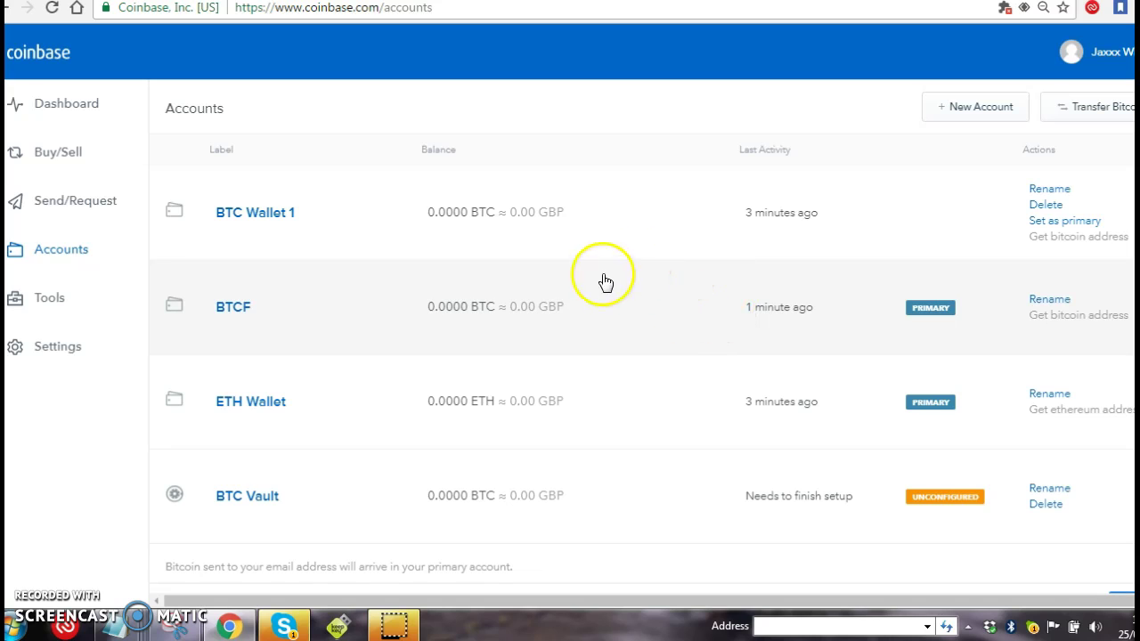
pyautogui.click(1081, 316)
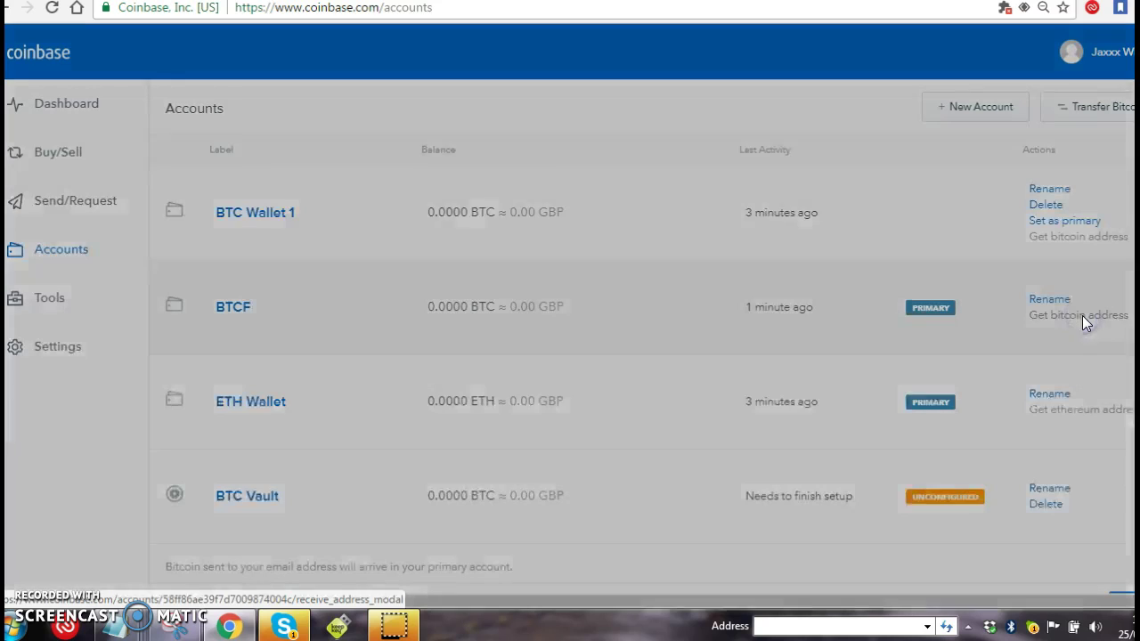
pyautogui.moveTo(478, 307); pyautogui.dragTo(733, 311)
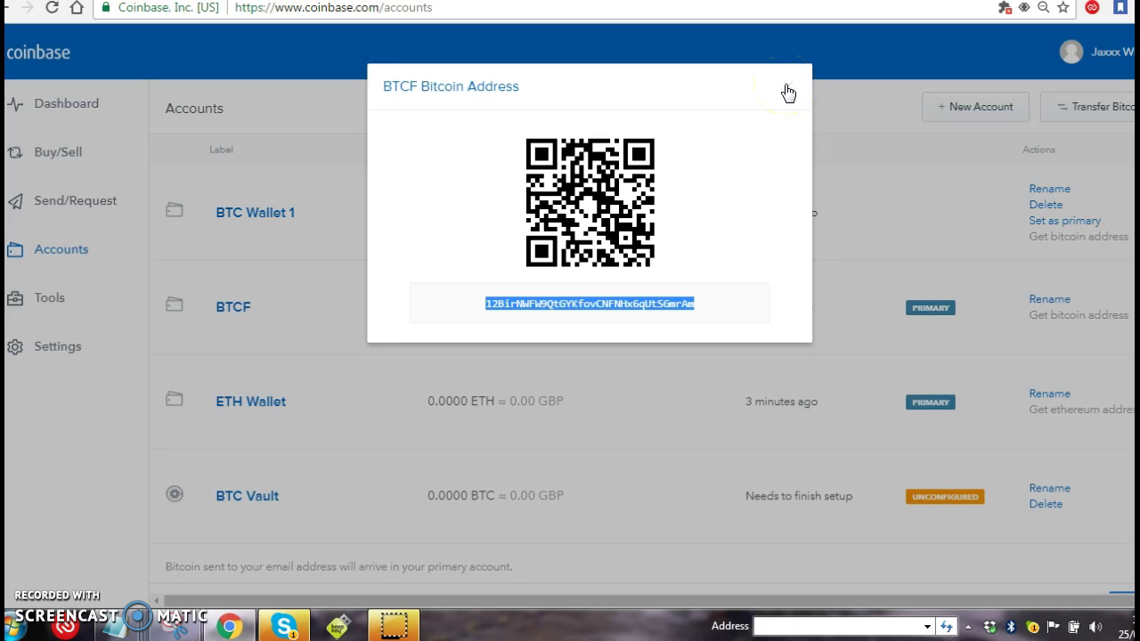
pyautogui.click(792, 93)
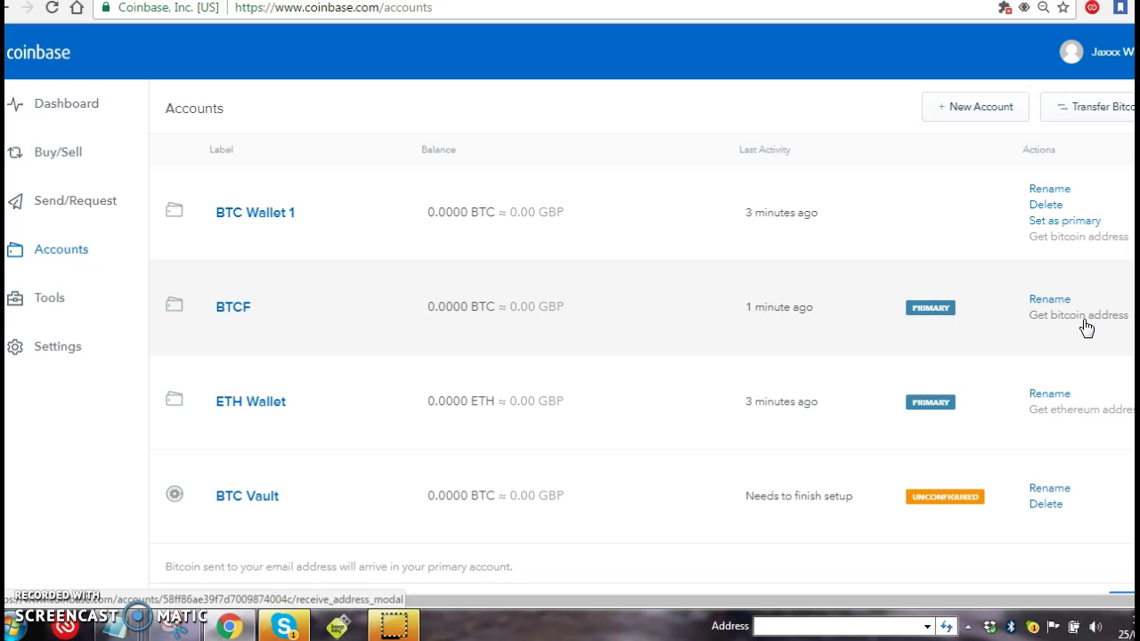
# Reopen the BTCF receiving address, select the whole address and close it
pyautogui.click(1085, 328)
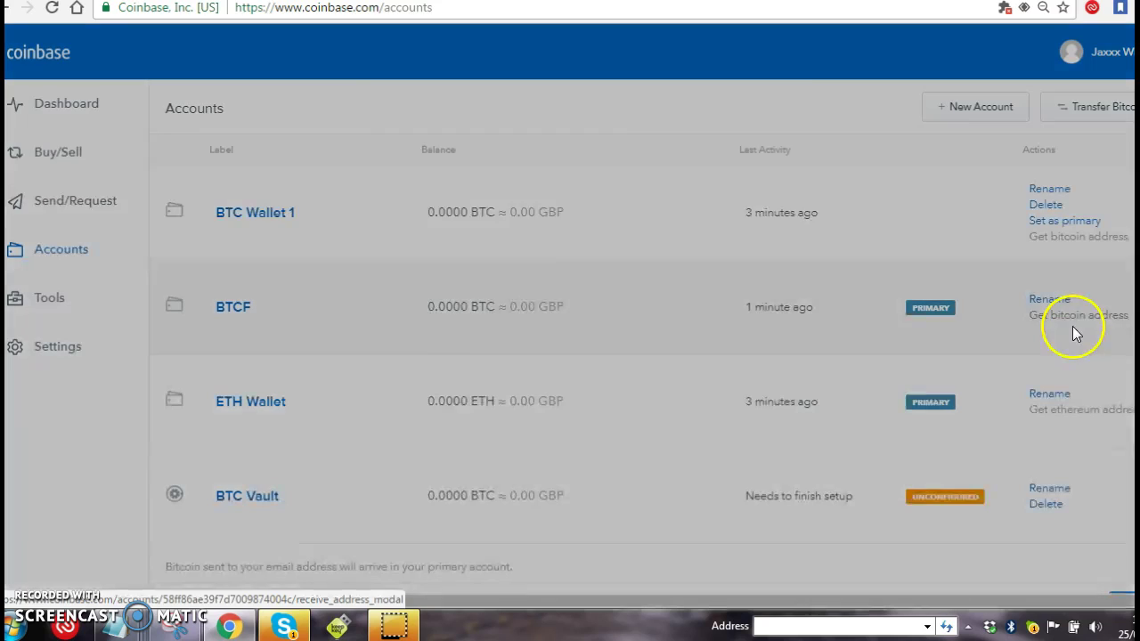
pyautogui.moveTo(745, 306); pyautogui.dragTo(464, 297)
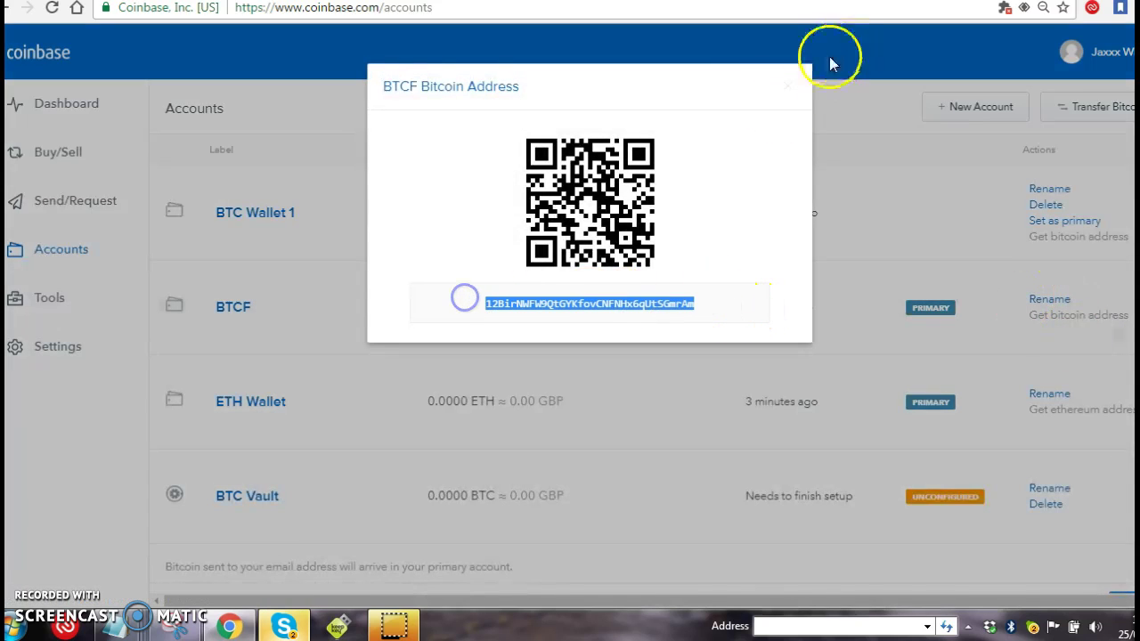
pyautogui.click(784, 89)
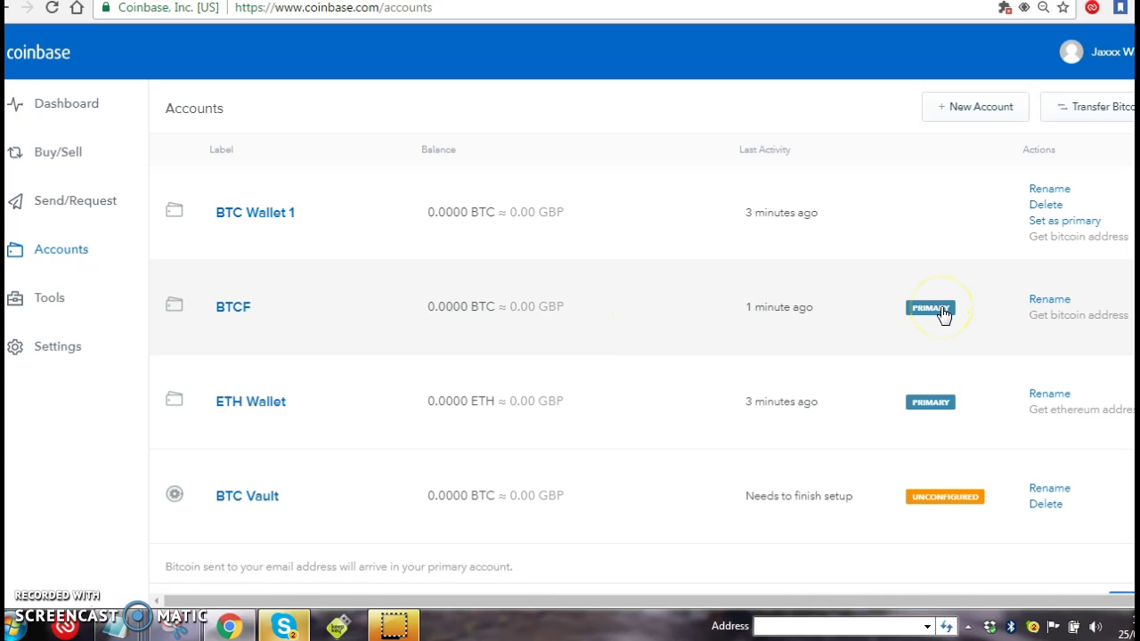
# Switch primary to BTC Wallet 1 and back to BTCF, then open Send Funds
pyautogui.click(1068, 221)
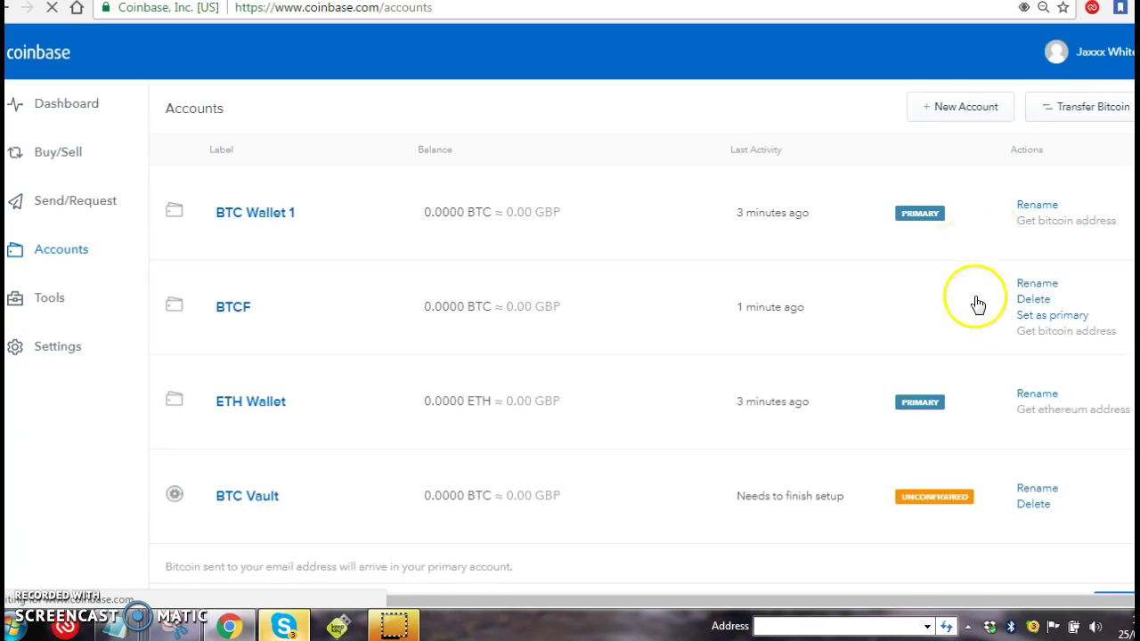
pyautogui.click(1043, 317)
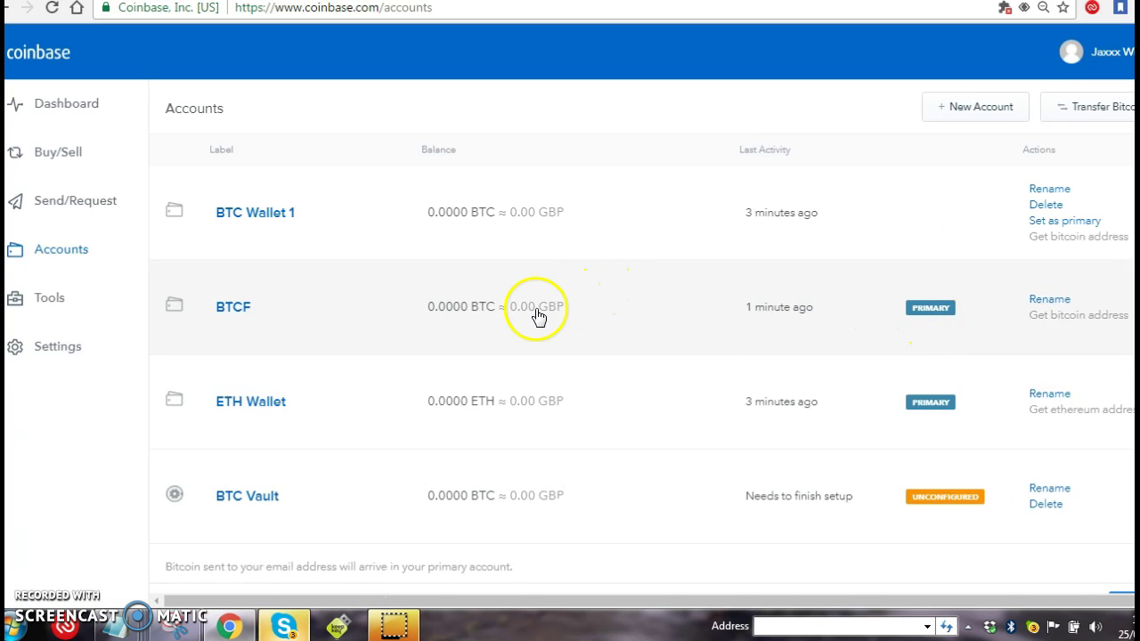
pyautogui.click(70, 203)
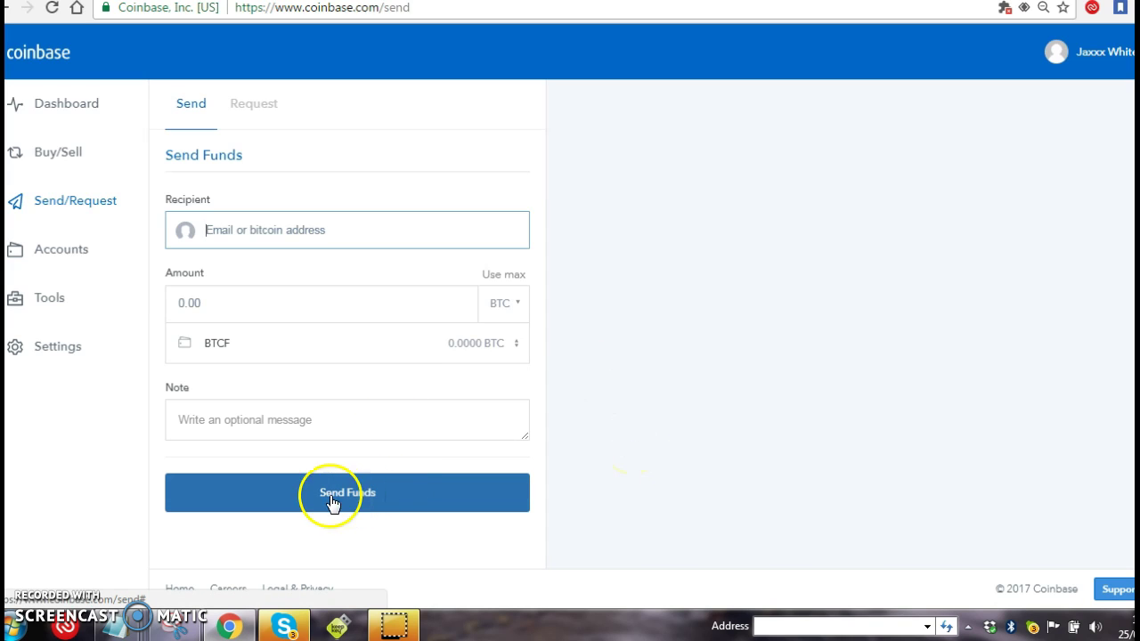
# Return from the Send Funds page to the Accounts list
pyautogui.click(69, 251)
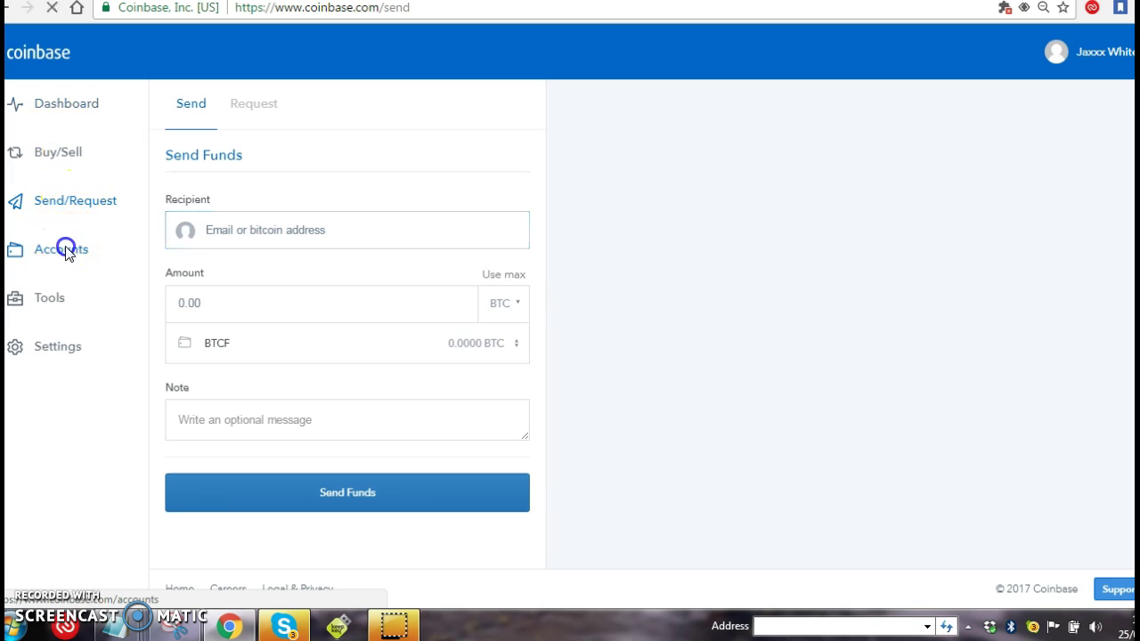